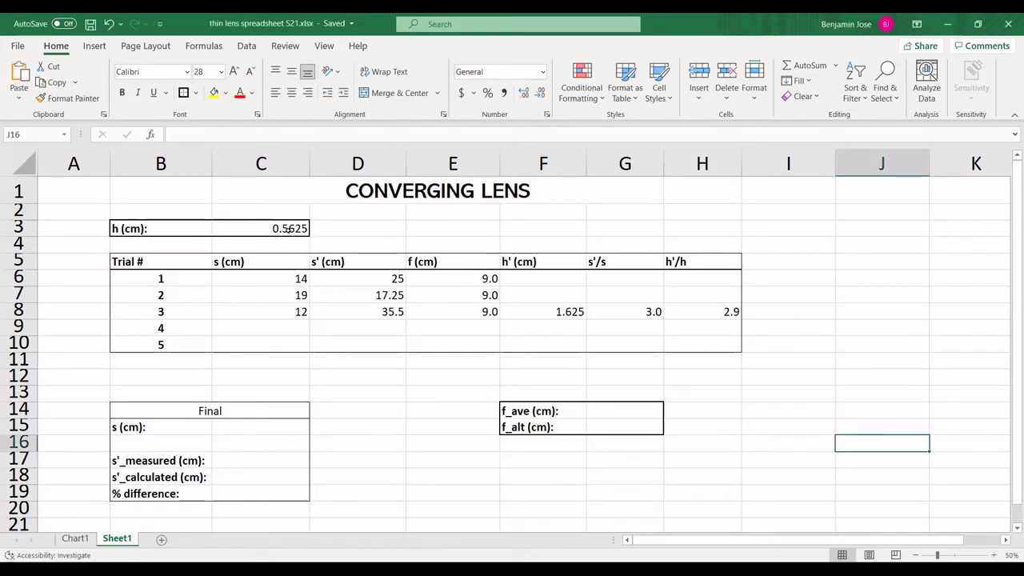
- Examine the object height in C3, the trial table headings, and the object and image distances of trial 1
click(288, 229)
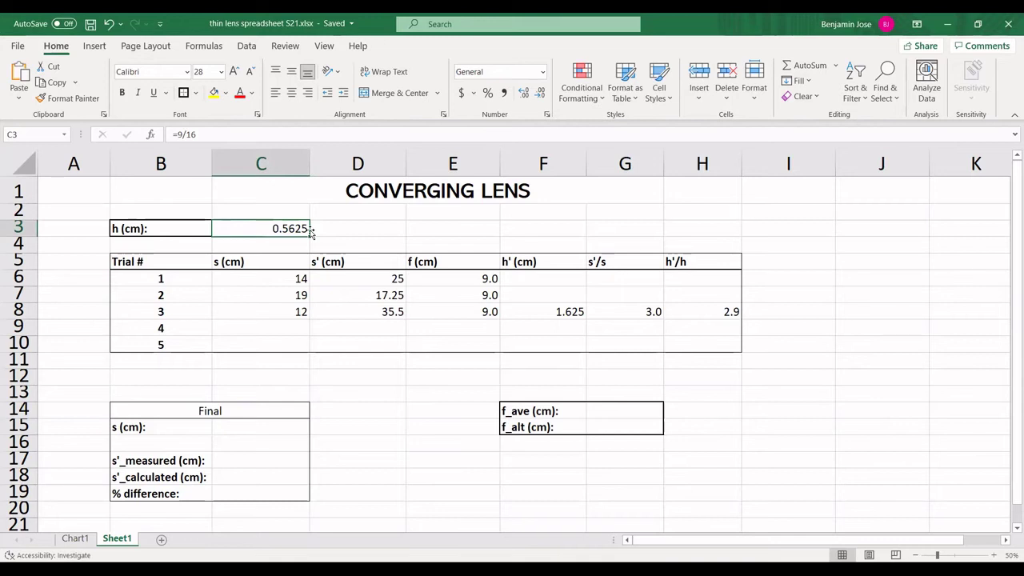
click(335, 262)
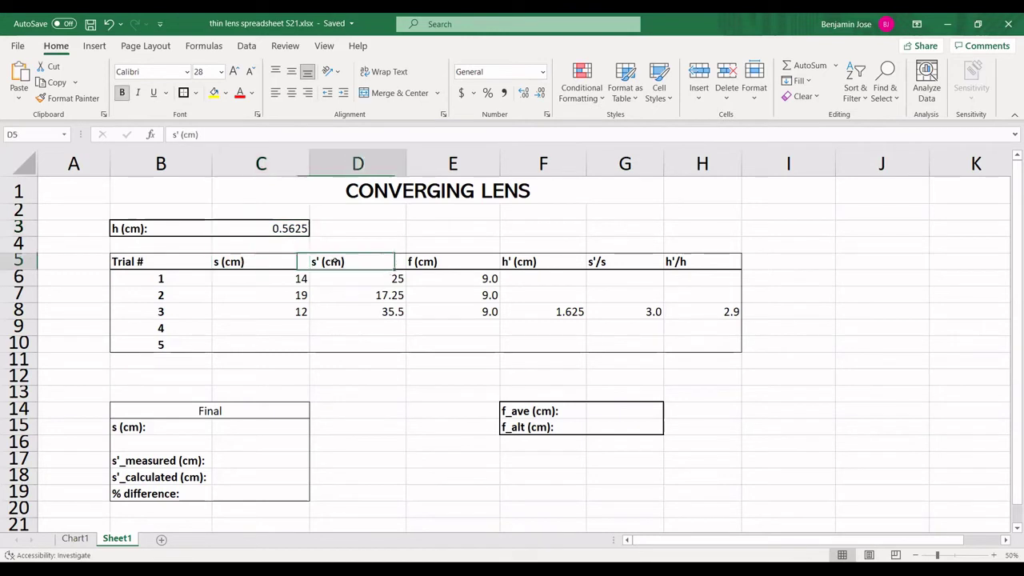
click(442, 261)
click(541, 262)
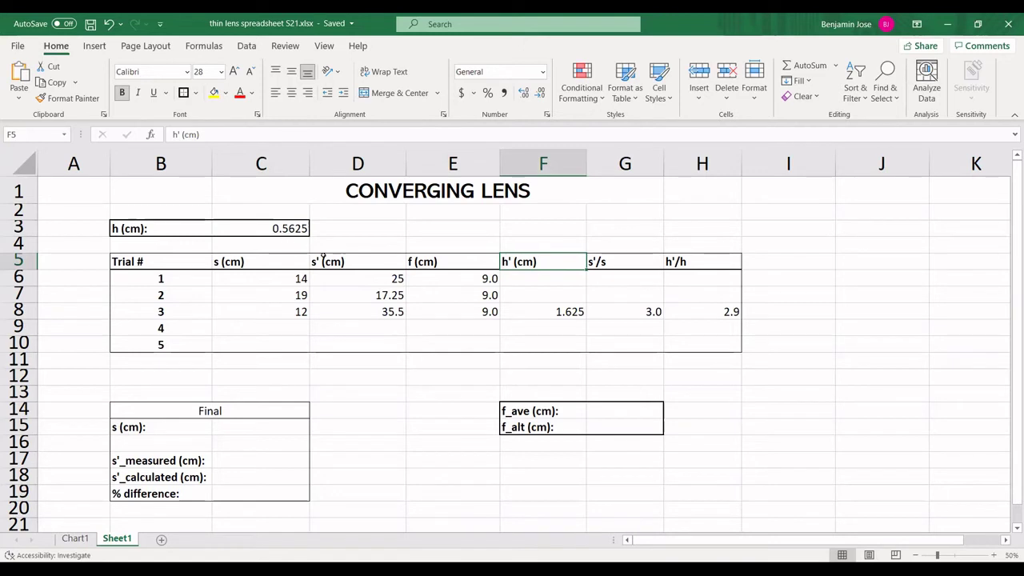
click(304, 278)
drag(371, 290, 709, 272)
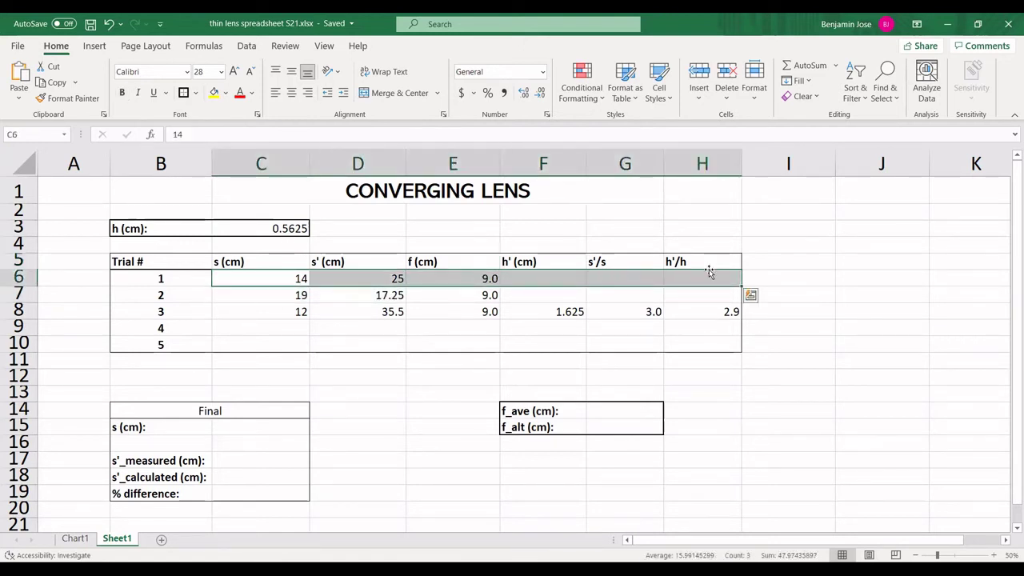
click(287, 279)
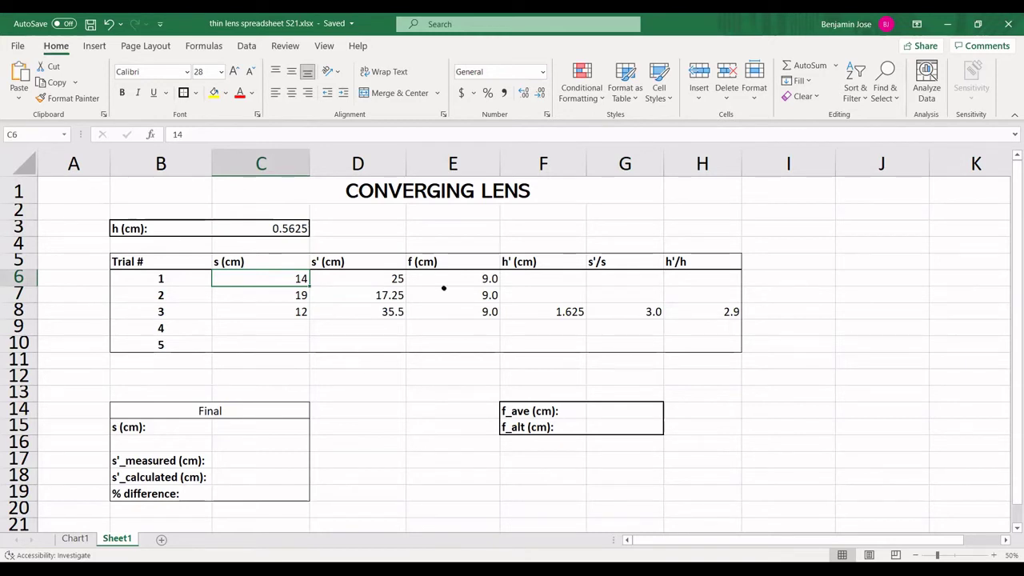
click(332, 279)
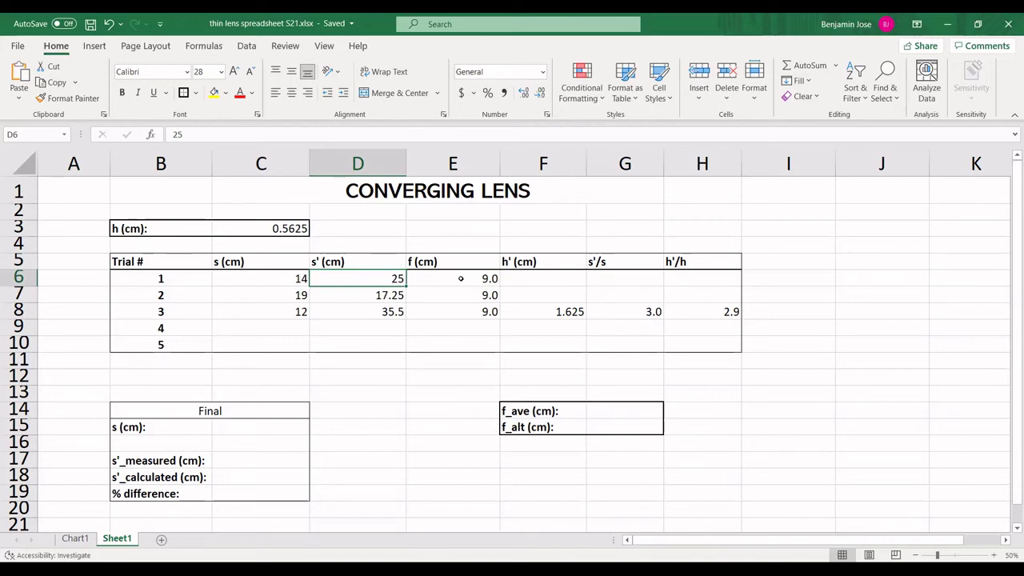
- Examine the h', s'/s and h'/h cells of trial 1 along with the s' and s distances that form the ratio
click(544, 279)
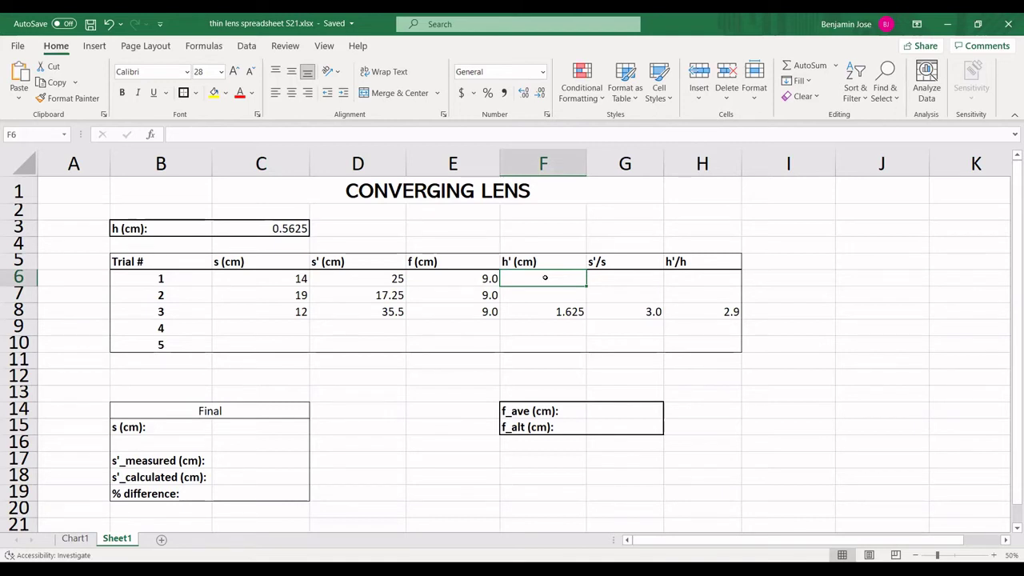
click(612, 275)
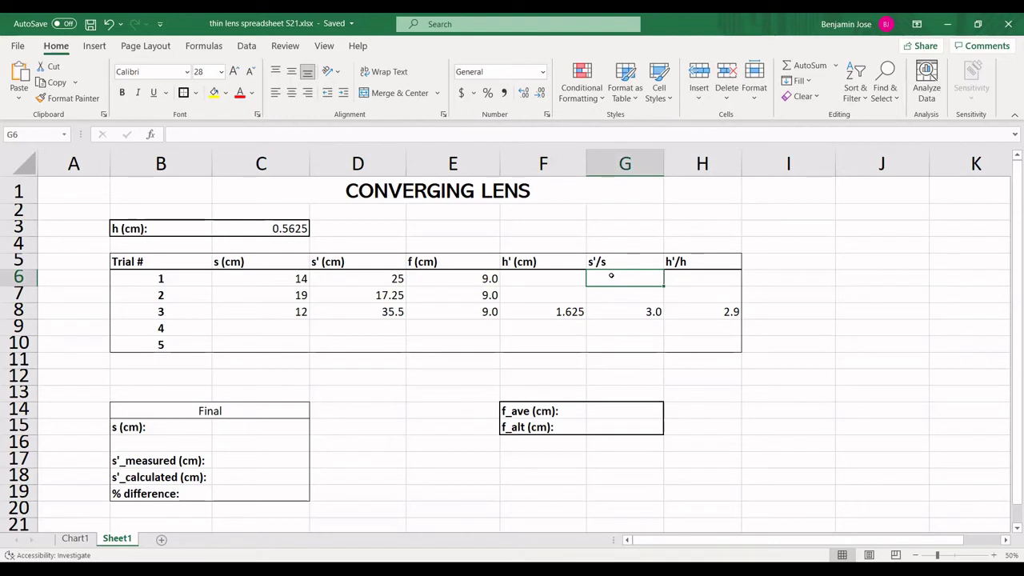
click(342, 277)
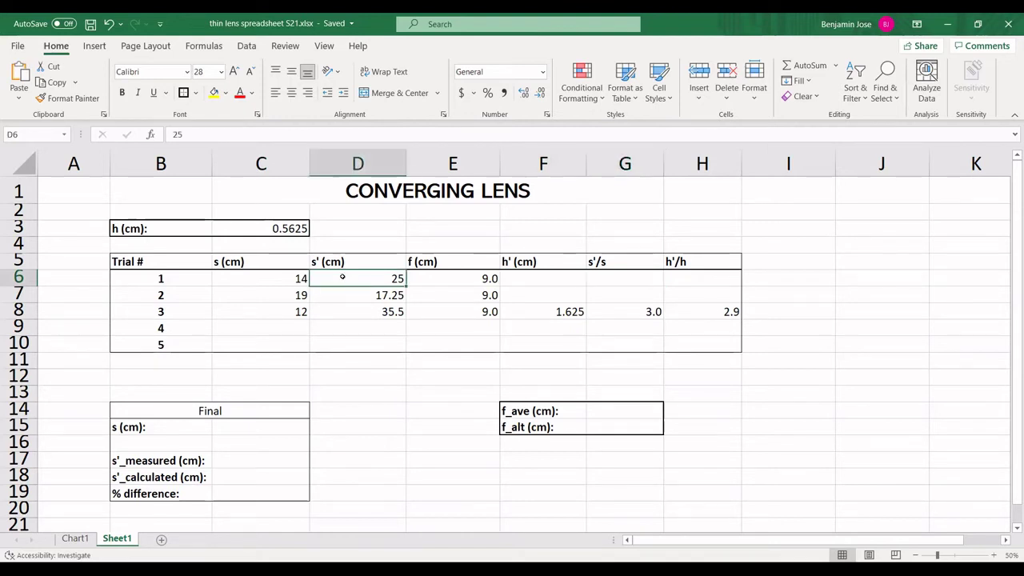
click(253, 279)
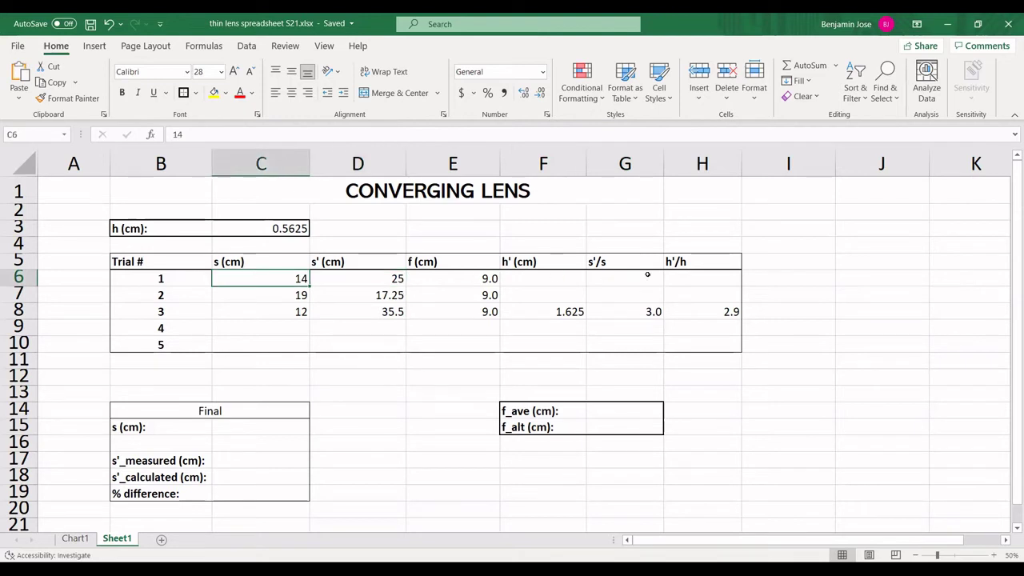
click(629, 279)
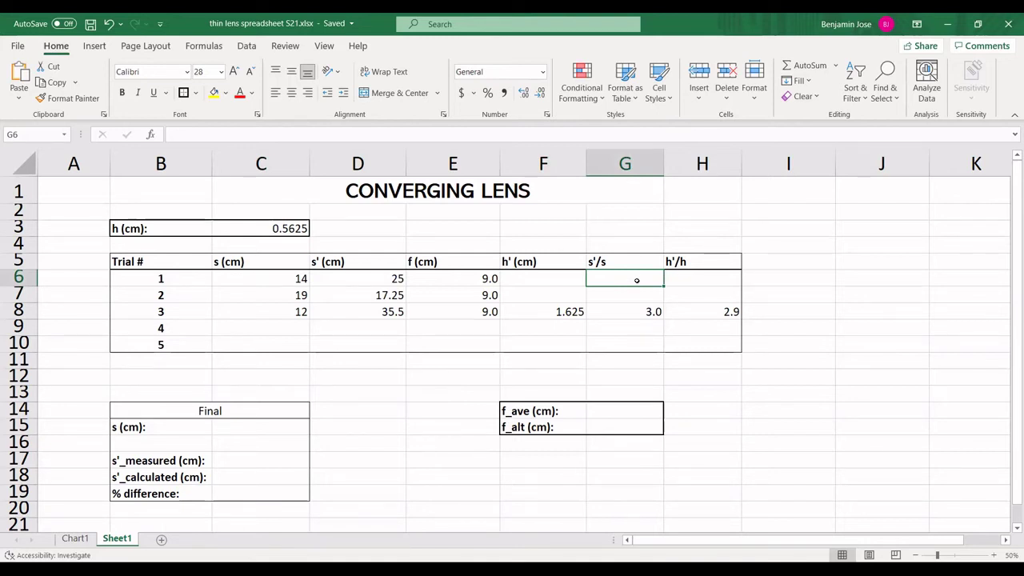
click(685, 277)
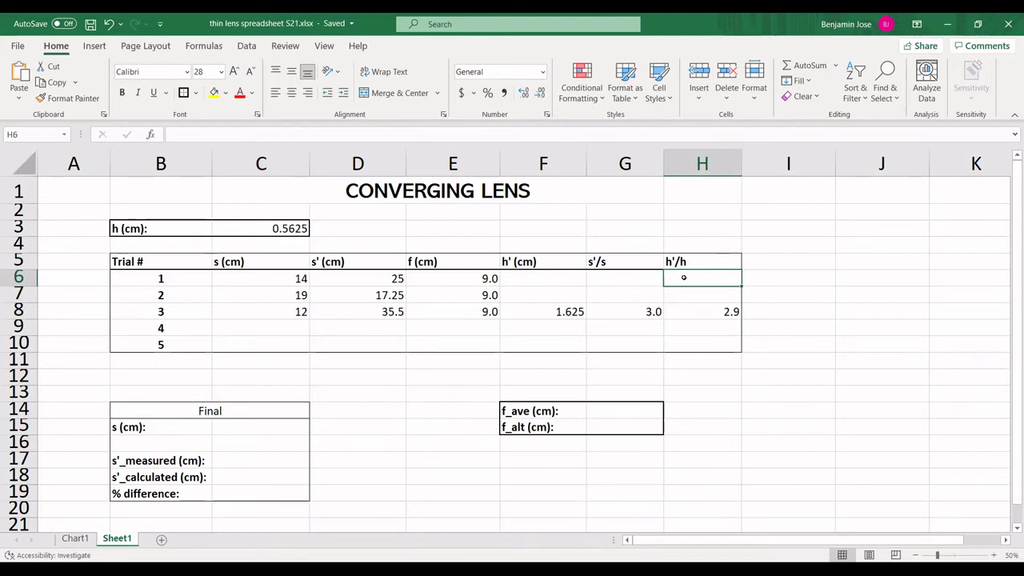
click(632, 271)
click(692, 280)
- Inspect the trial 3 row, comparing its s'/s and h'/h formulas, image height and object height, and check the s'/s cells of trials 1 and 2
click(647, 311)
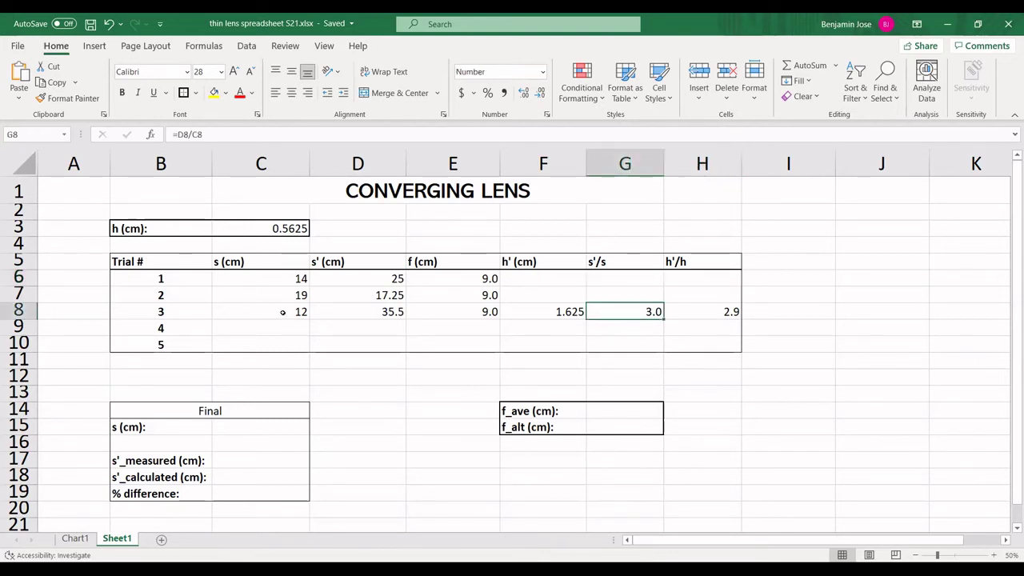
drag(282, 312, 711, 313)
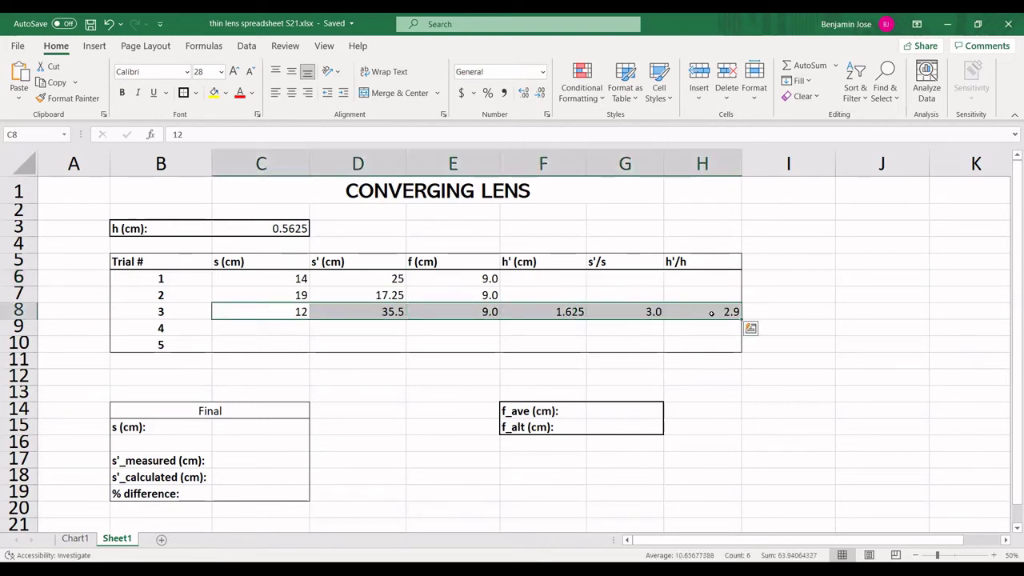
click(544, 311)
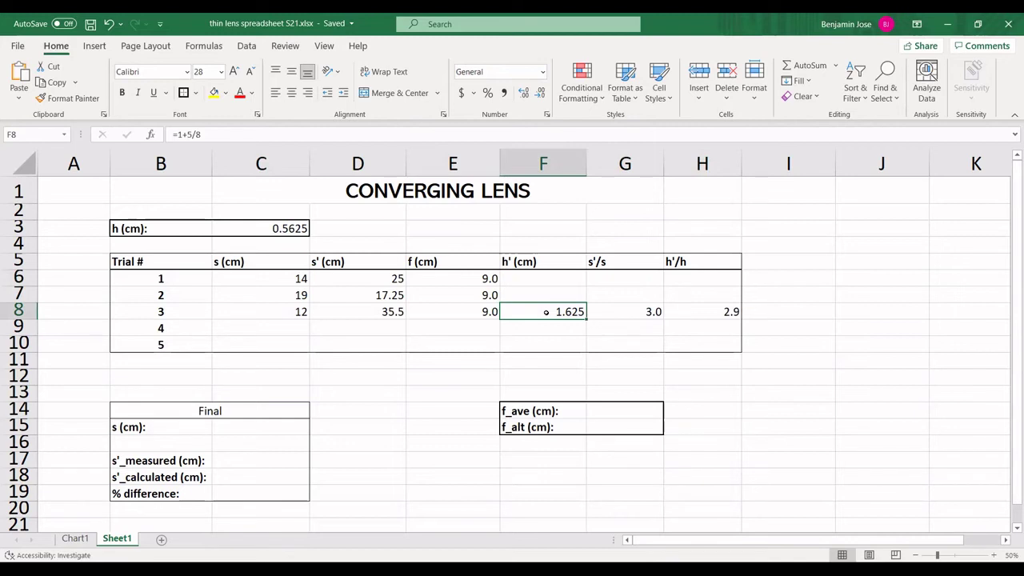
click(285, 229)
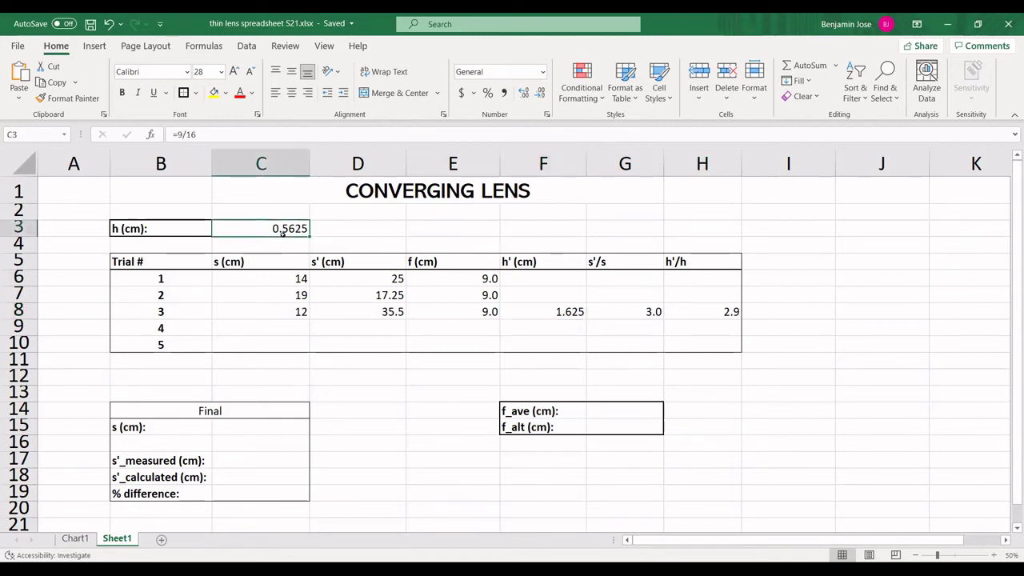
click(569, 313)
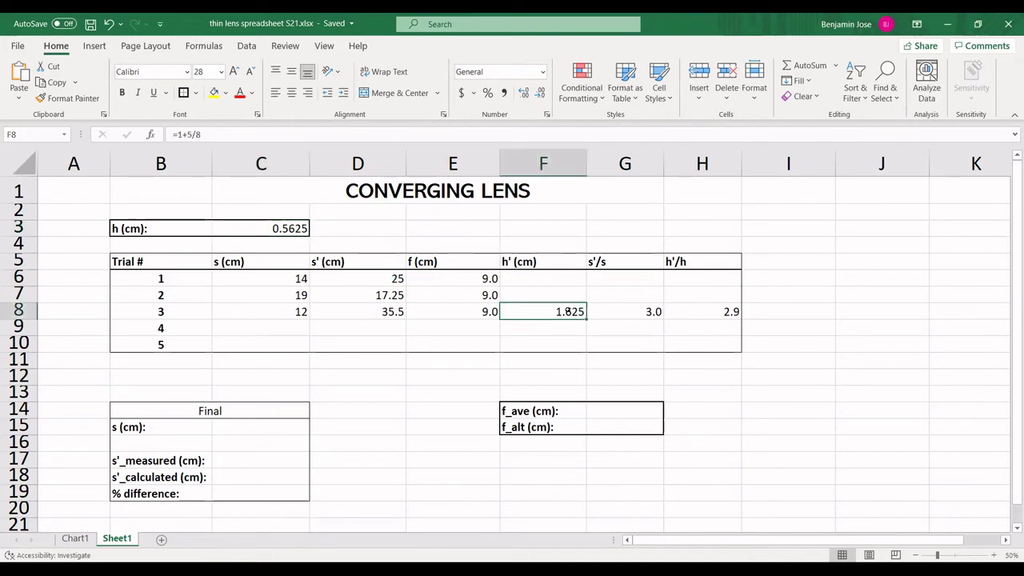
click(714, 316)
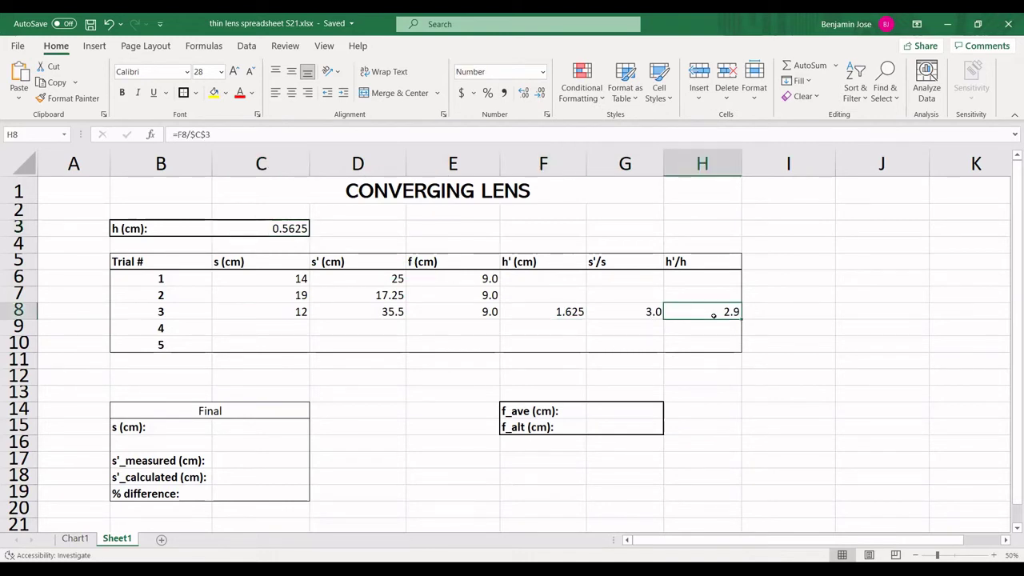
click(634, 315)
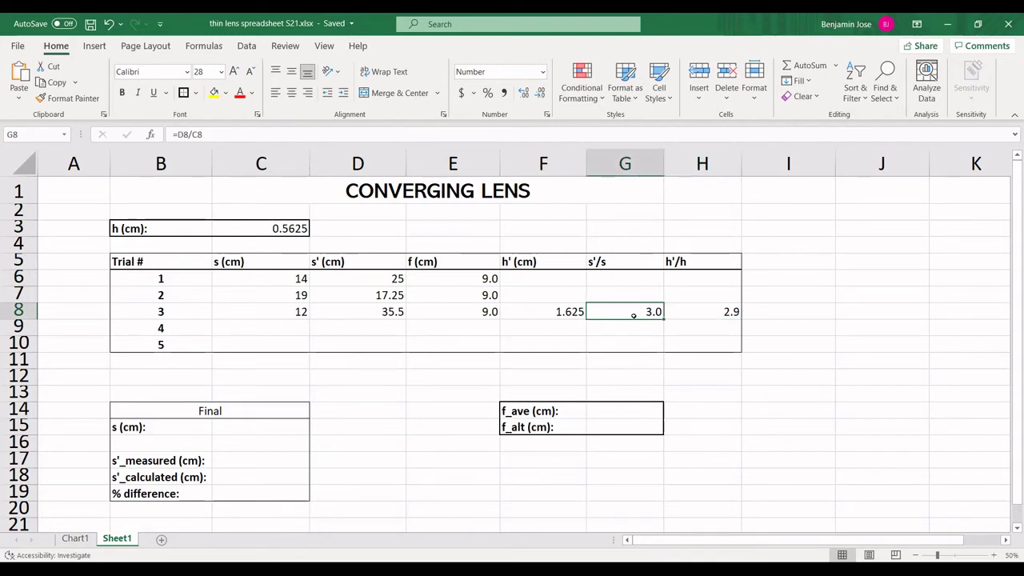
click(630, 282)
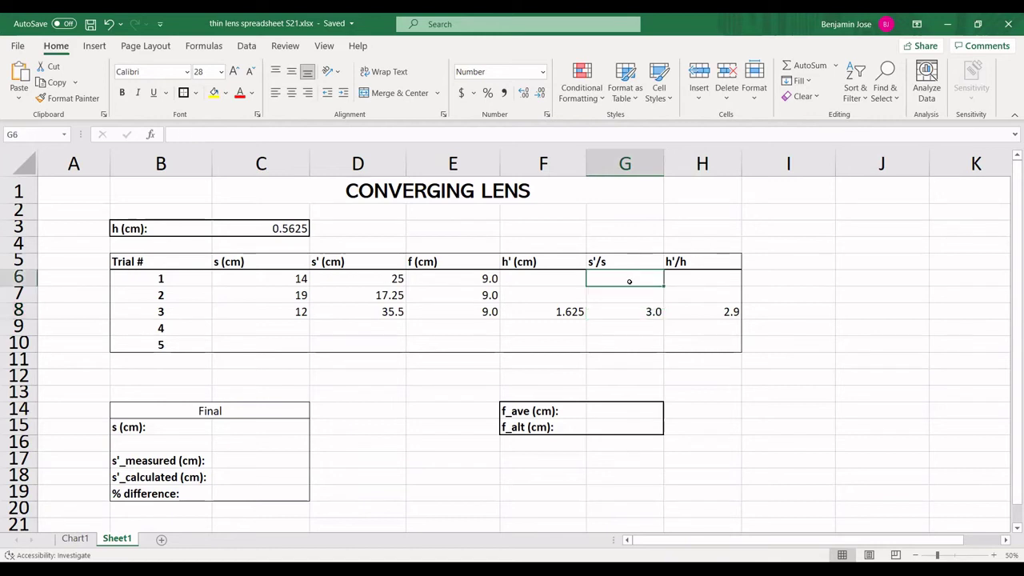
click(623, 297)
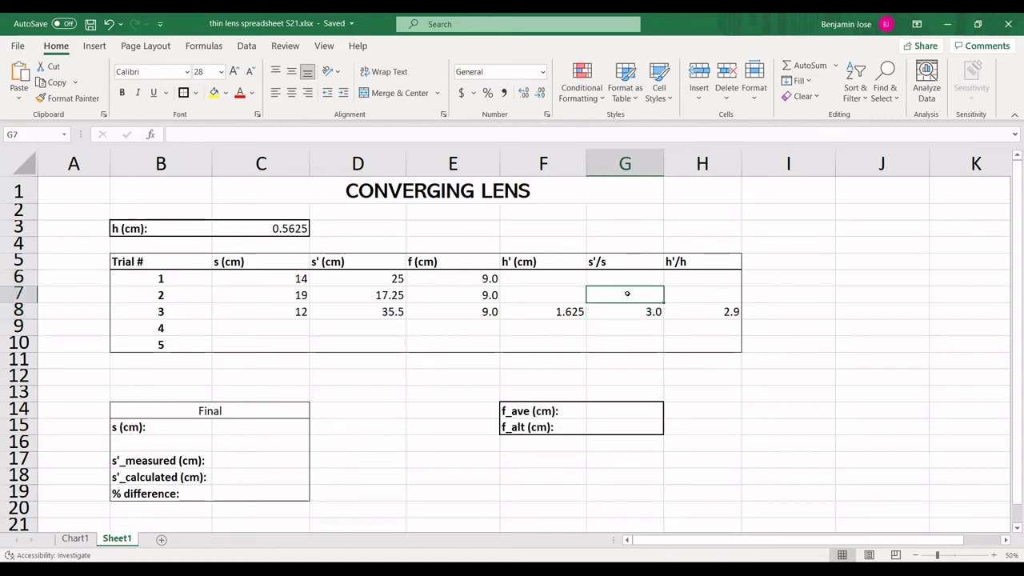
click(638, 281)
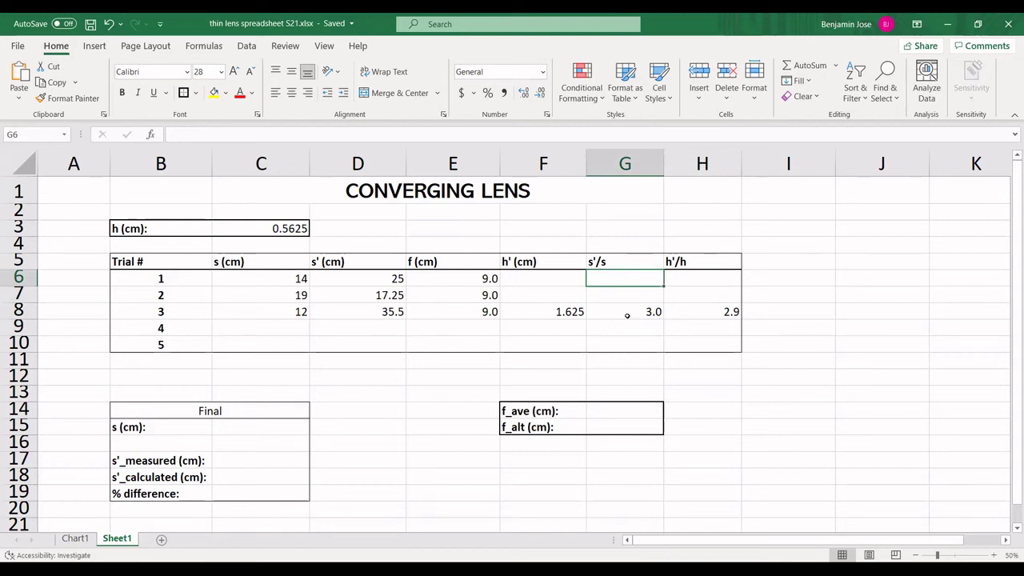
- Show the focal lengths of trials 1 to 3 with three decimal places and reduce them back to one
click(472, 276)
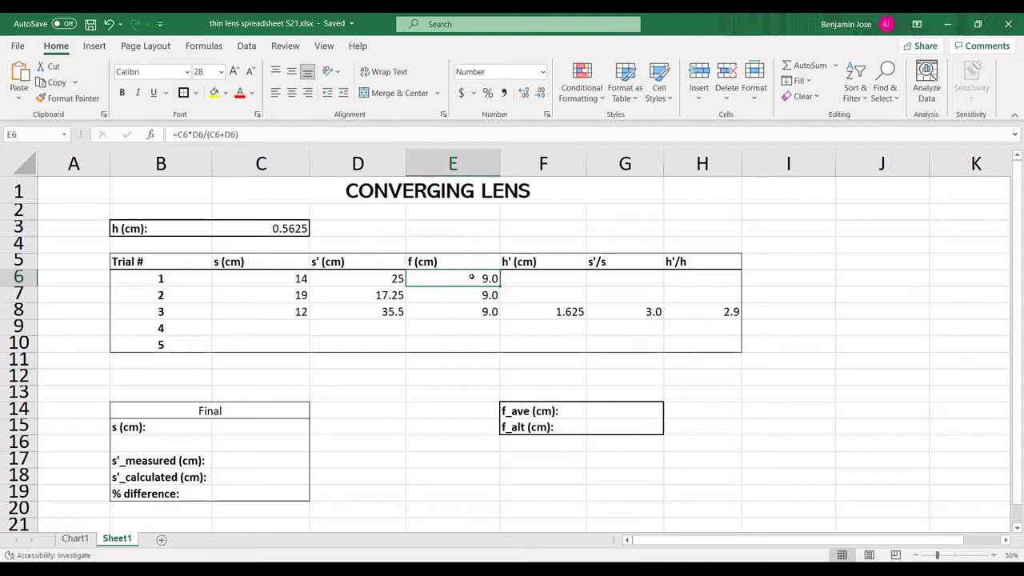
drag(480, 276, 484, 311)
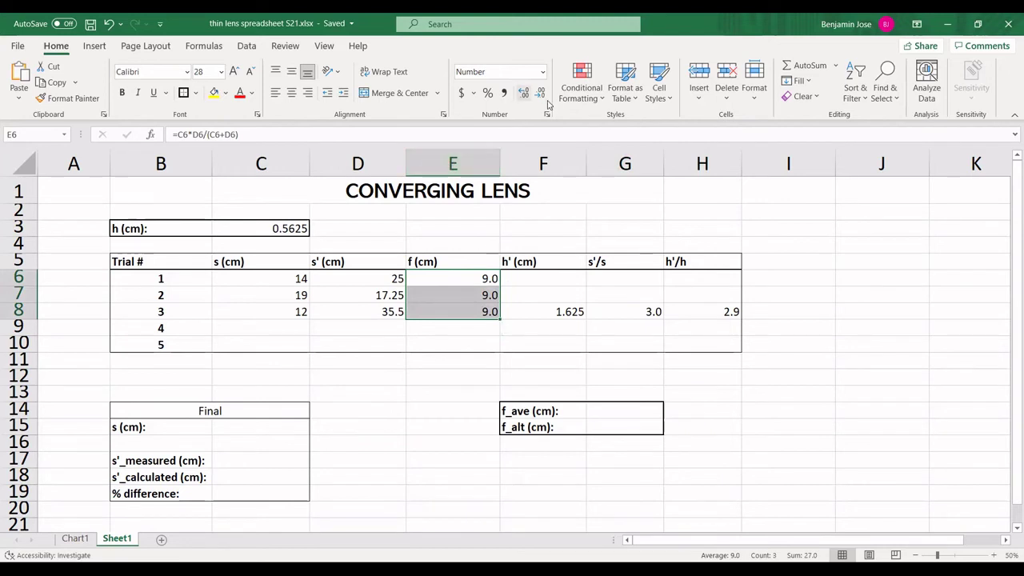
click(524, 93)
click(523, 93)
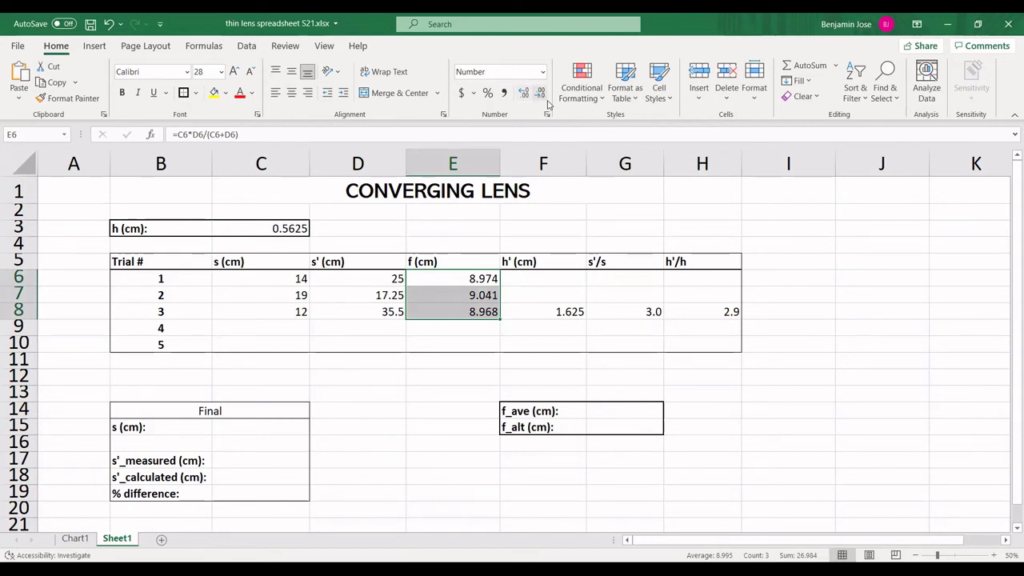
click(540, 93)
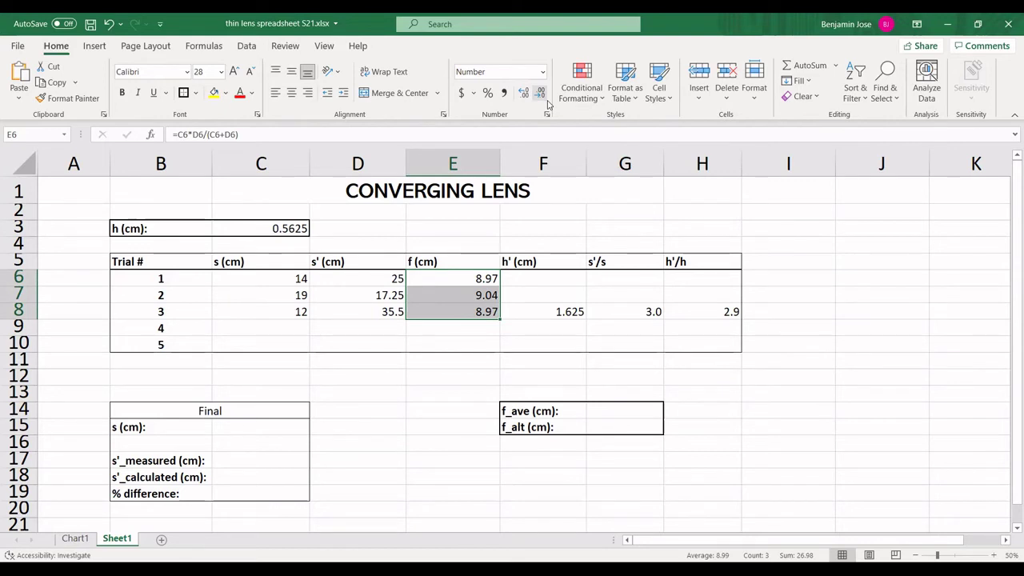
click(544, 96)
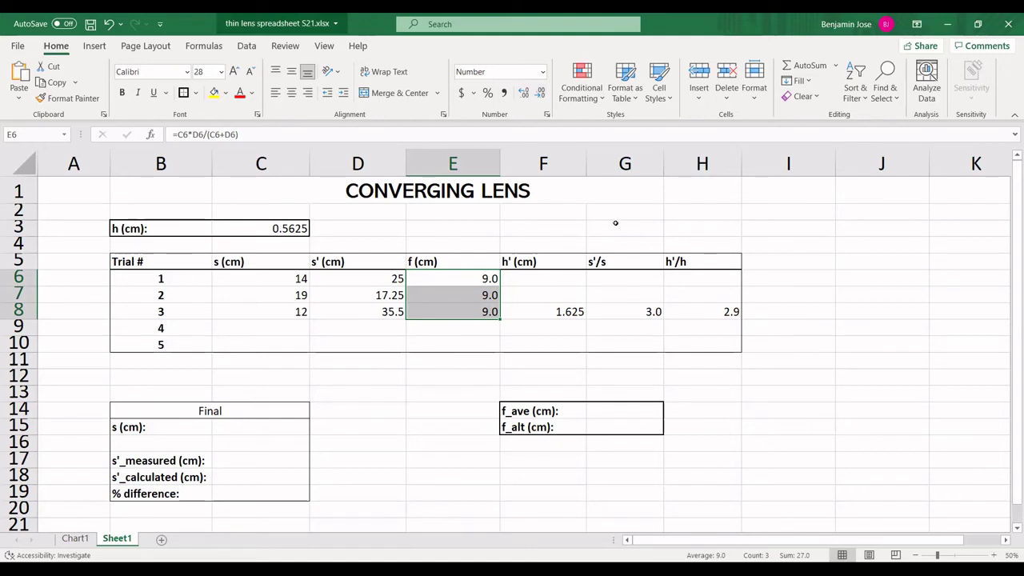
- Review the data of trials 1 to 3, the focal length column, the f_ave and f_alt cells, and the final s cell
key(ctrl+v)
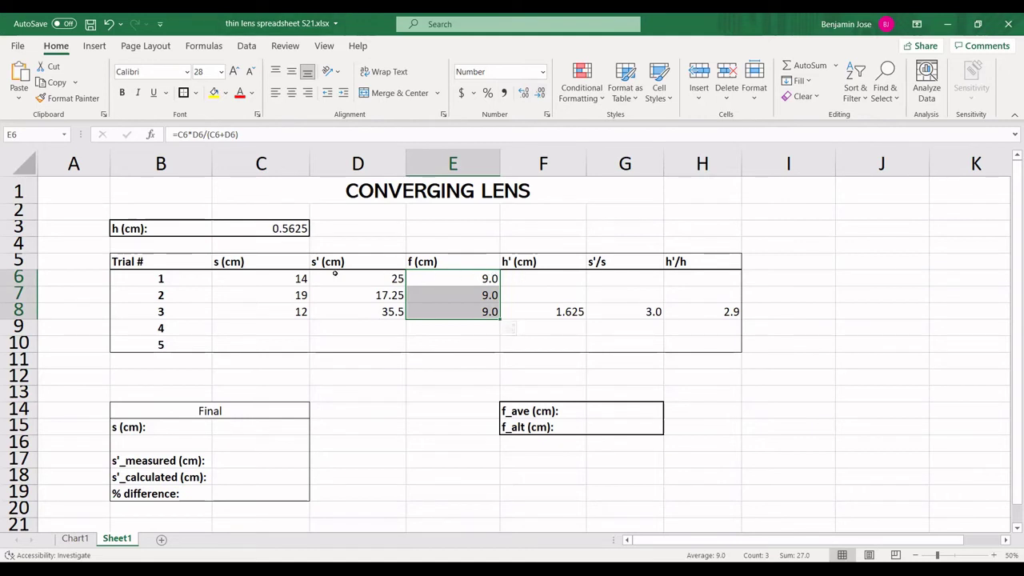
drag(300, 276, 739, 312)
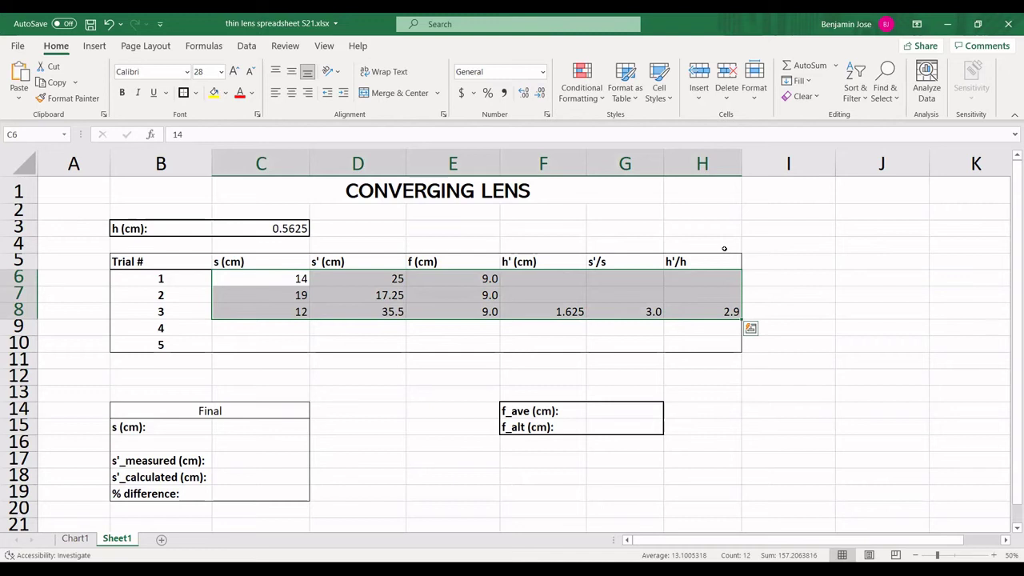
drag(818, 330, 818, 344)
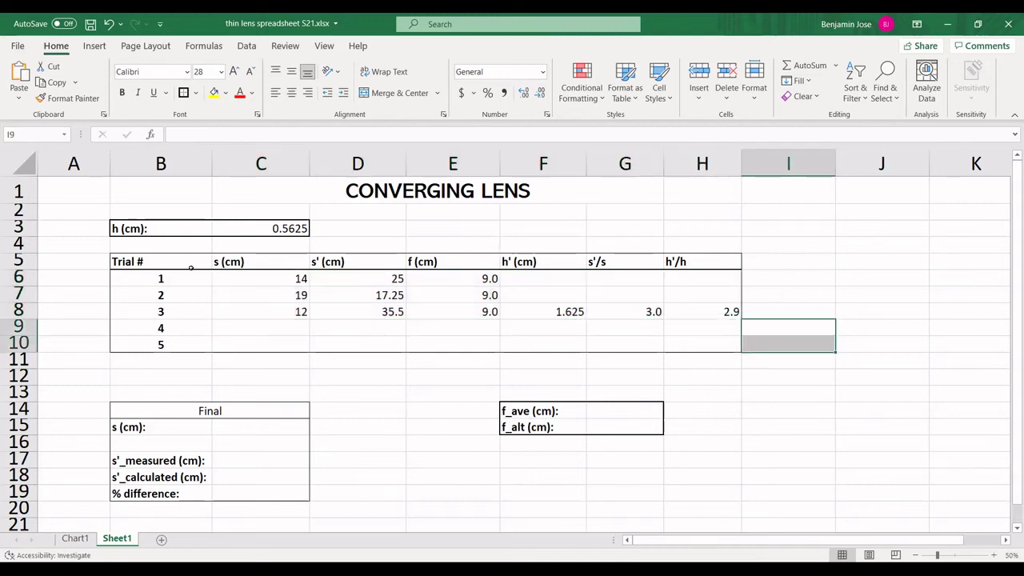
click(625, 409)
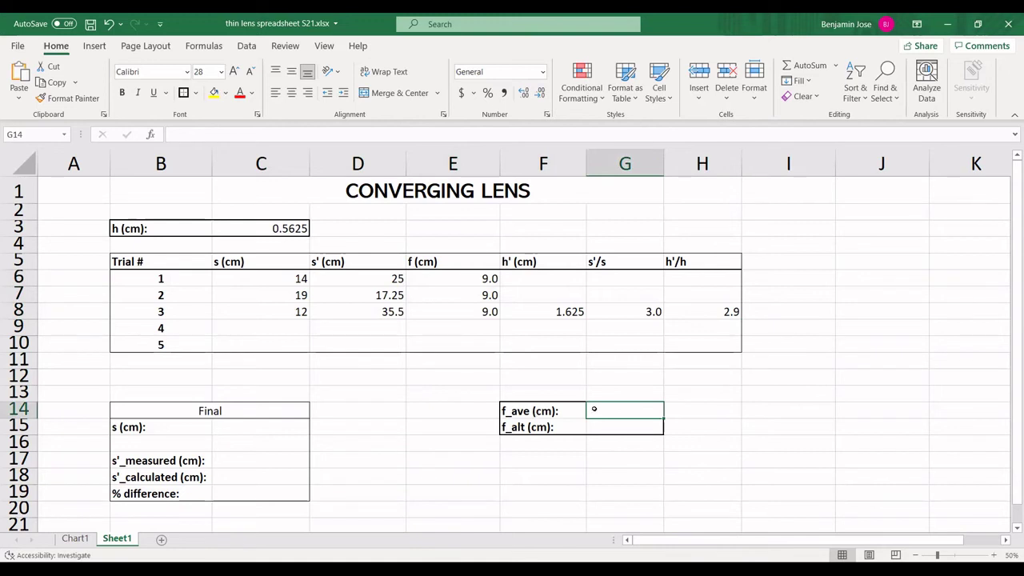
drag(454, 275, 456, 344)
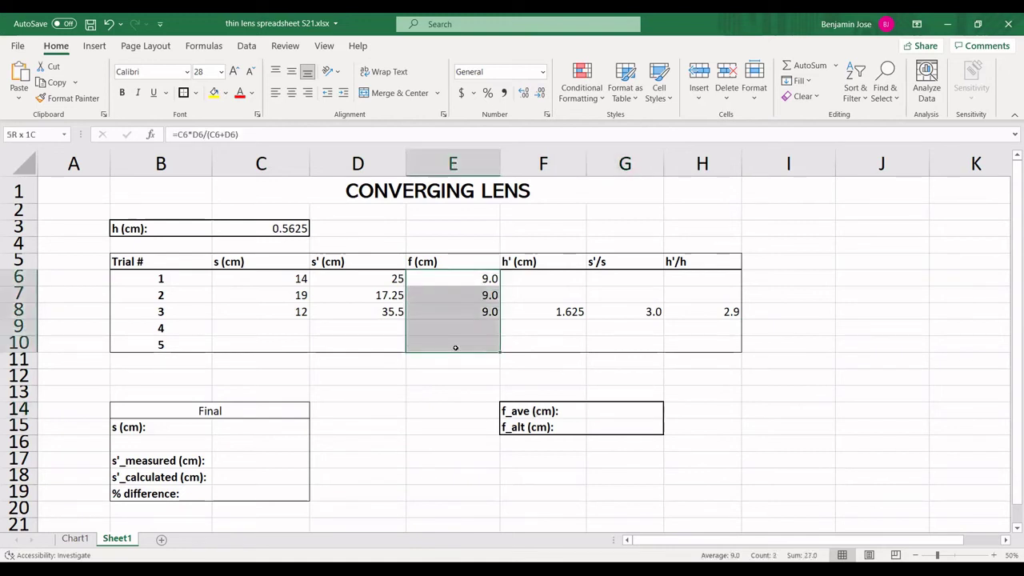
click(612, 395)
click(616, 408)
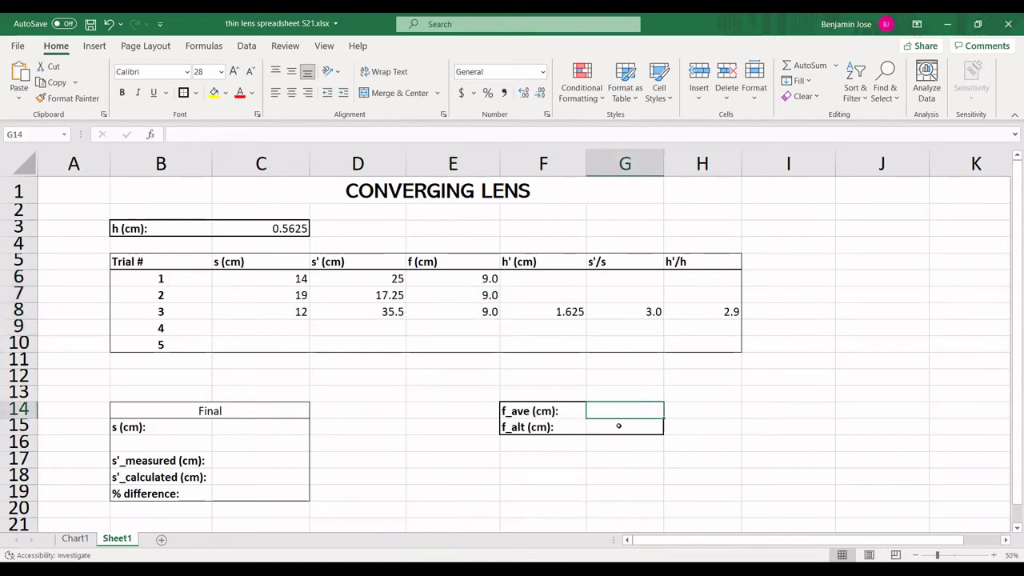
click(618, 426)
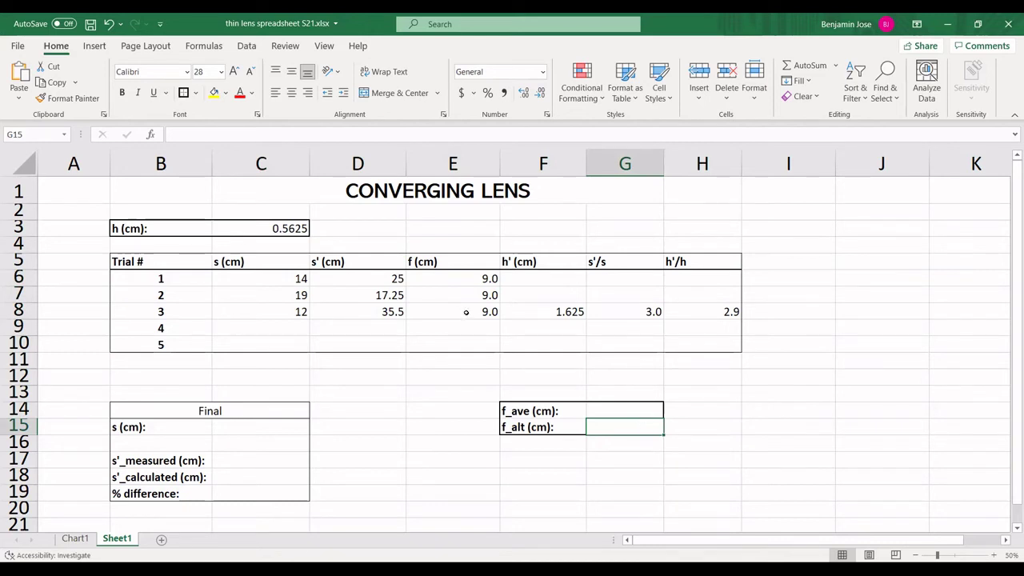
click(620, 411)
click(620, 426)
click(214, 422)
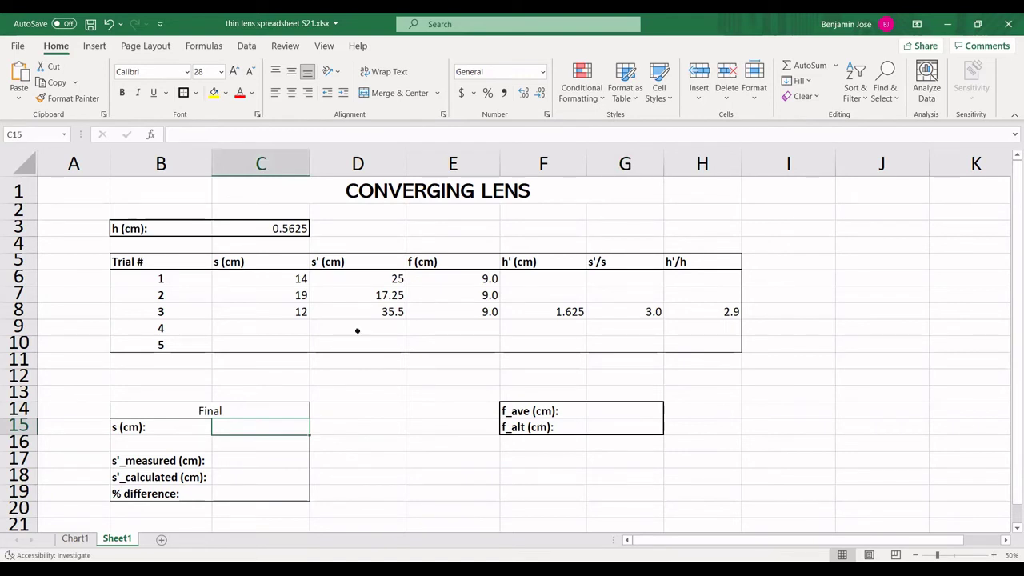
- Examine the numbers of trials 1 to 5, the f_ave cell, and the Final table's s, s'_measured, s'_calculated and % difference cells
drag(160, 278, 193, 341)
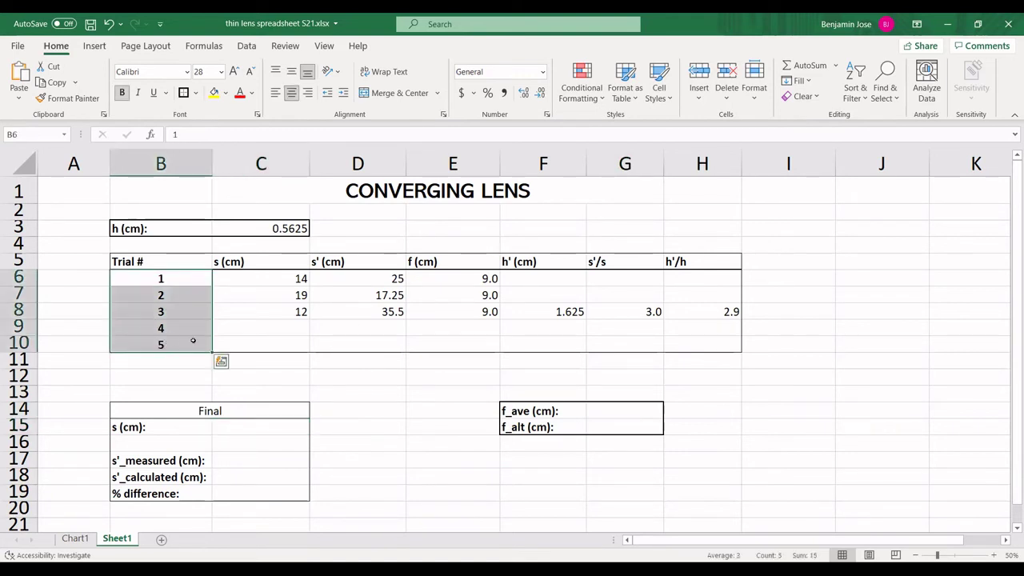
click(619, 410)
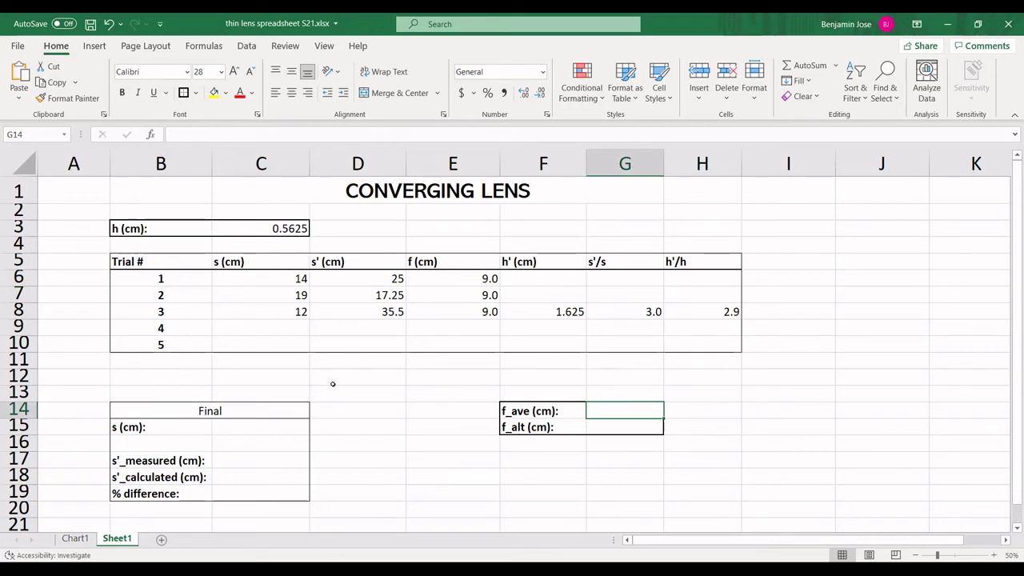
click(280, 462)
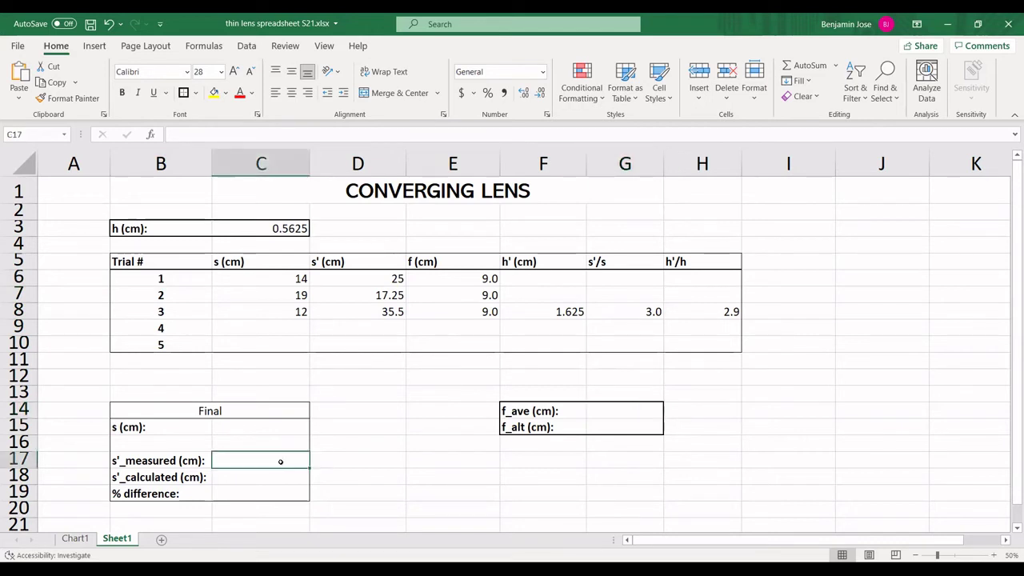
click(263, 428)
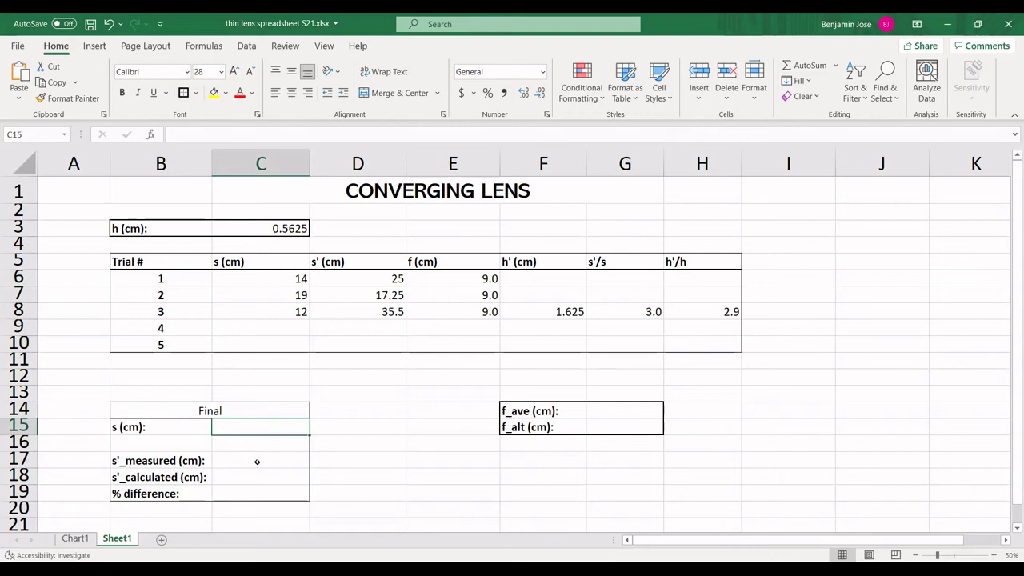
click(257, 462)
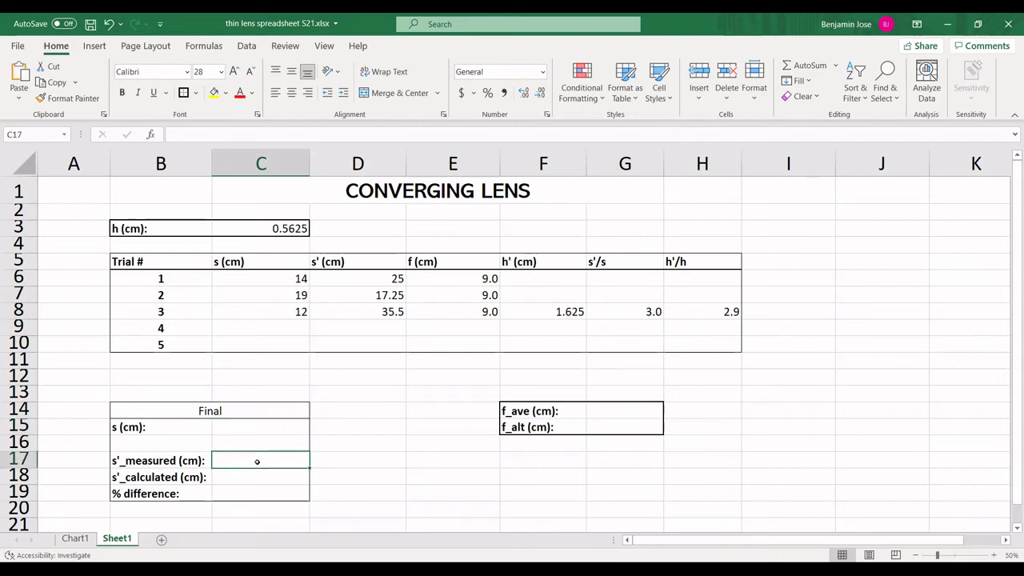
click(251, 478)
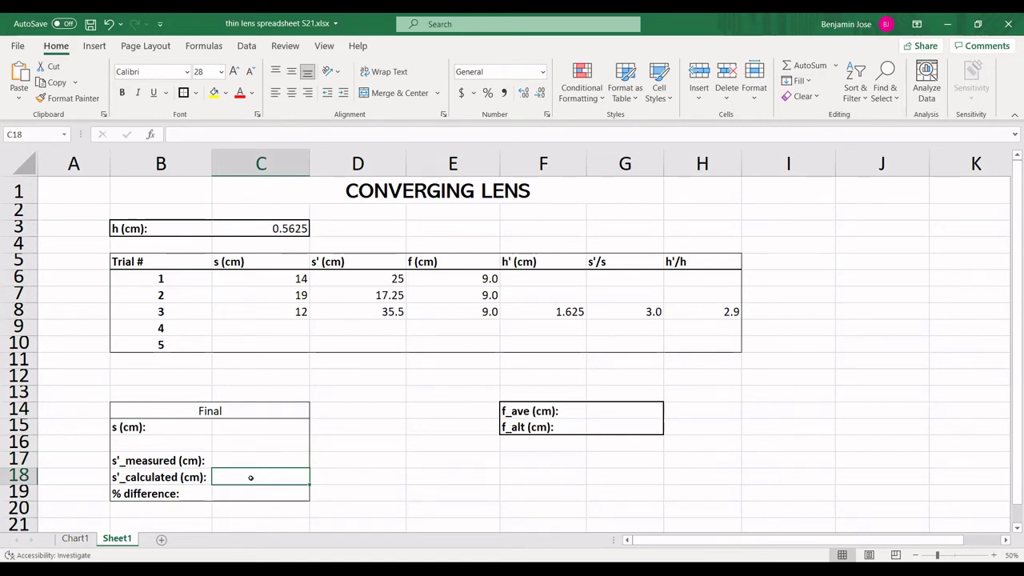
click(631, 408)
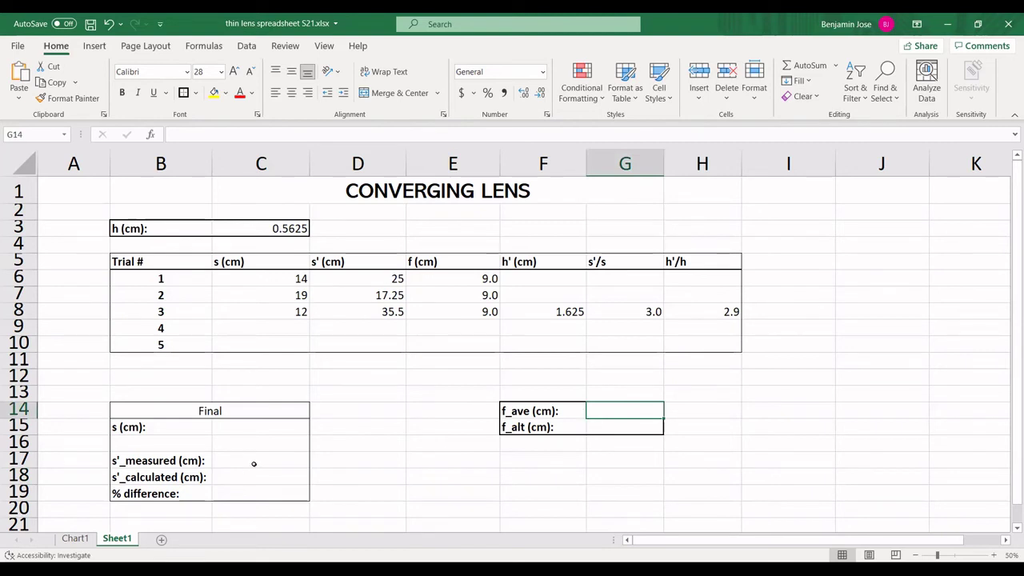
drag(258, 457, 263, 472)
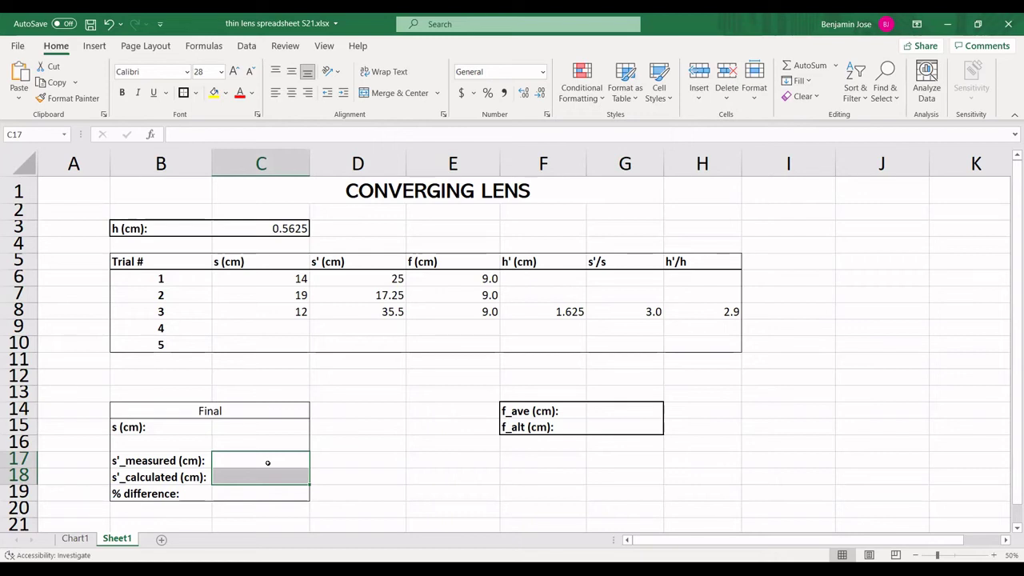
click(264, 495)
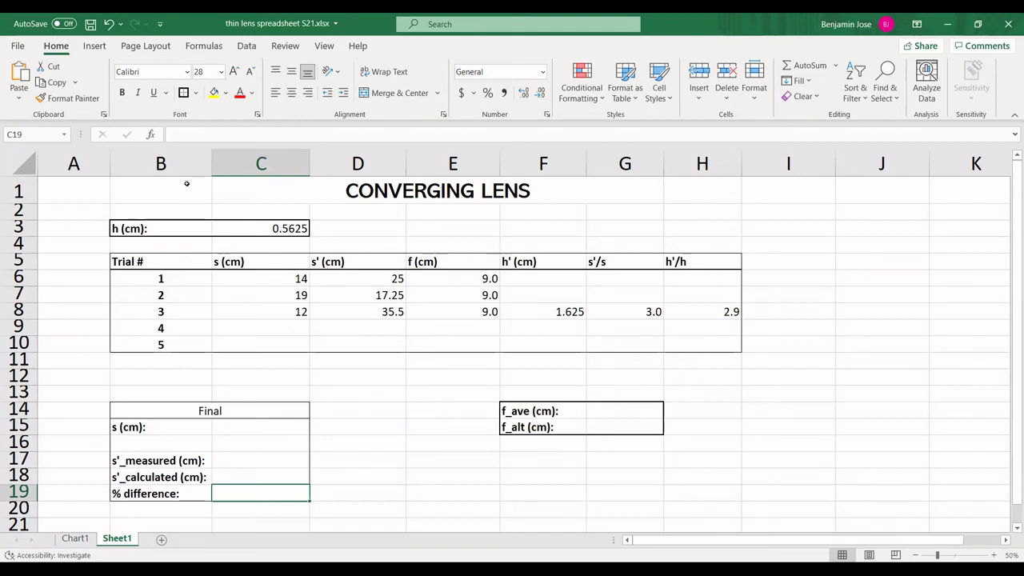
- Review the whole Converging Lens layout, the s column, and the data range from s to h'/h for trials 1 to 5
drag(186, 189, 731, 487)
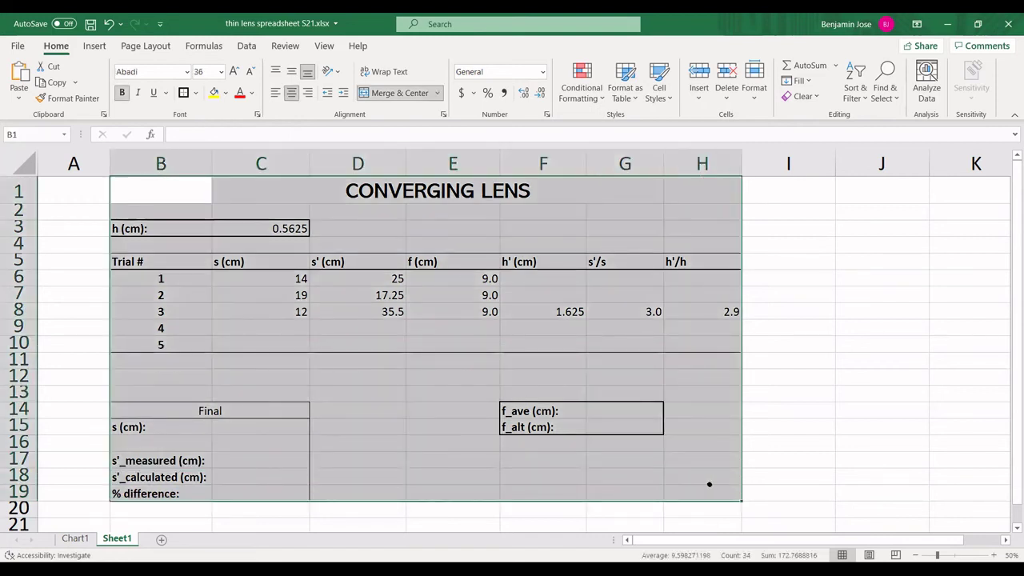
click(270, 516)
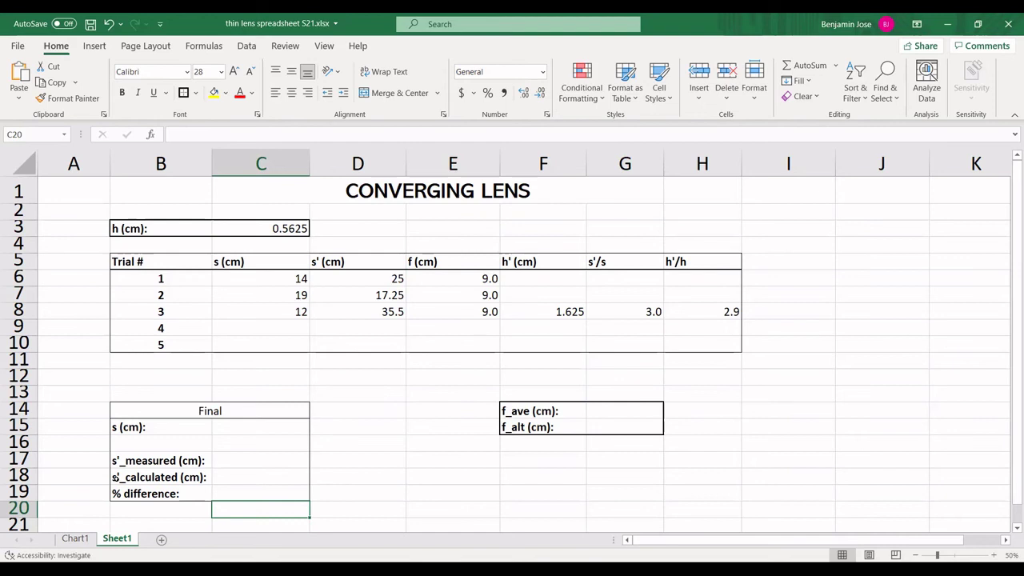
click(248, 273)
drag(258, 302, 280, 349)
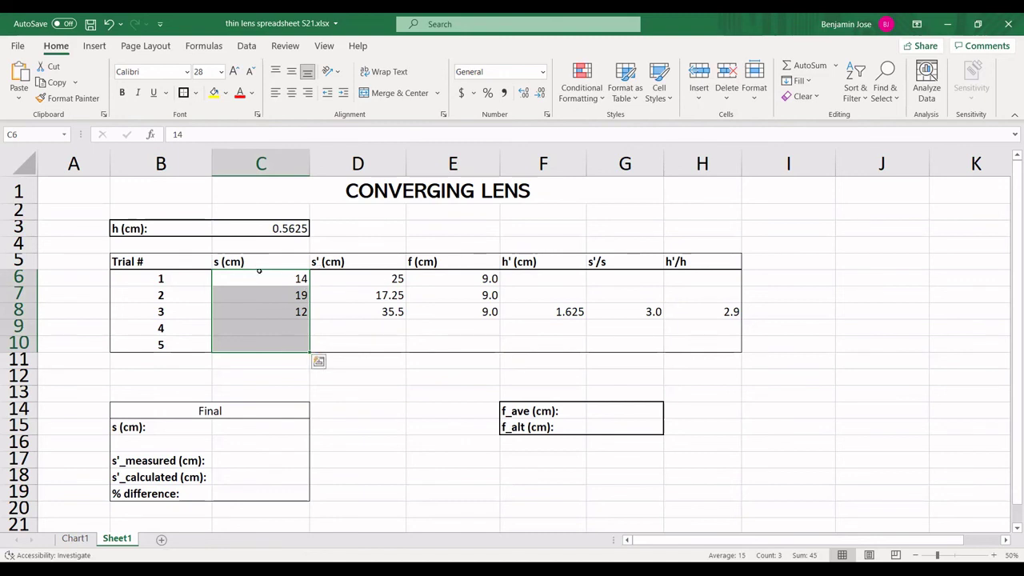
drag(263, 277, 672, 352)
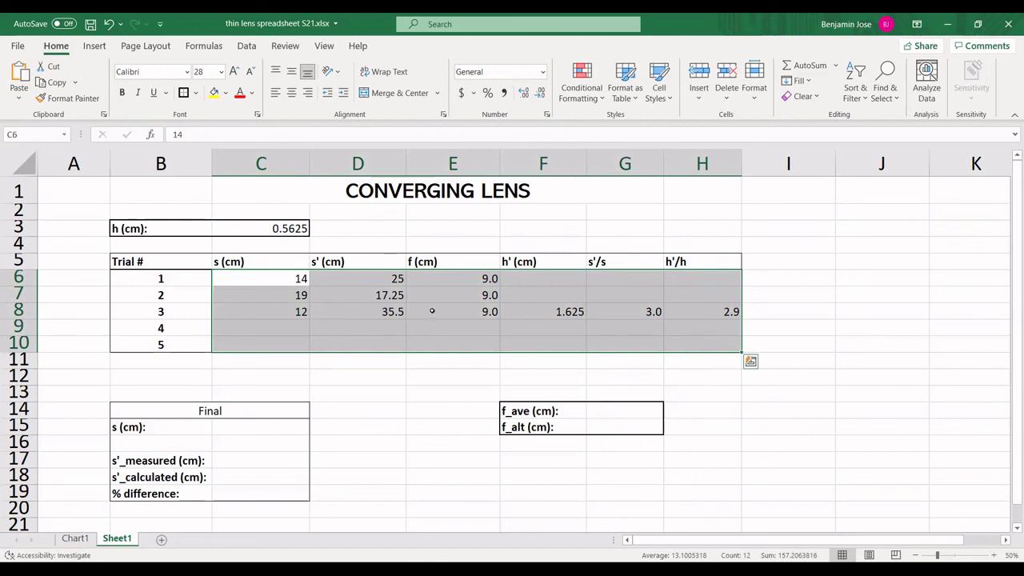
key(Escape)
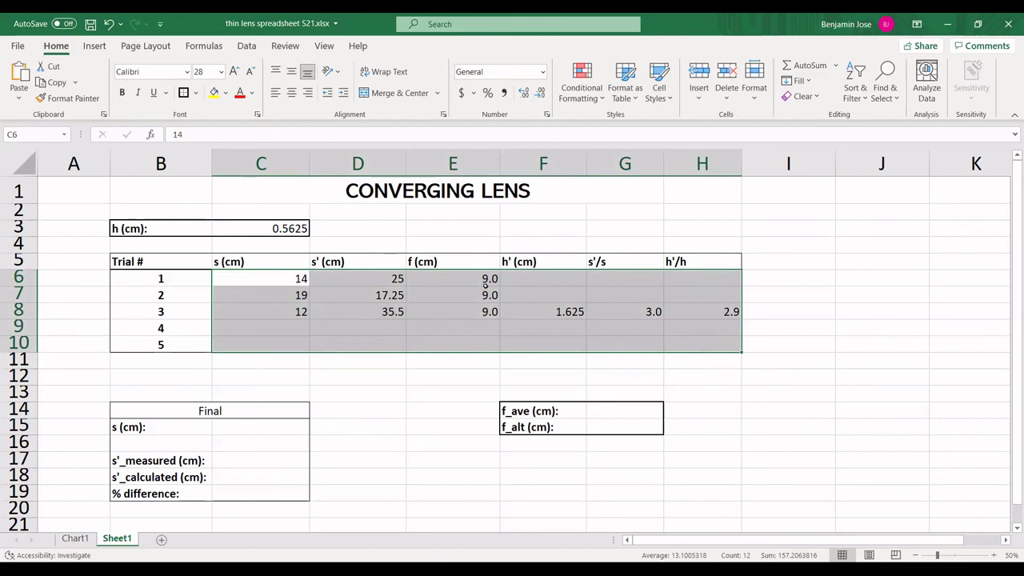